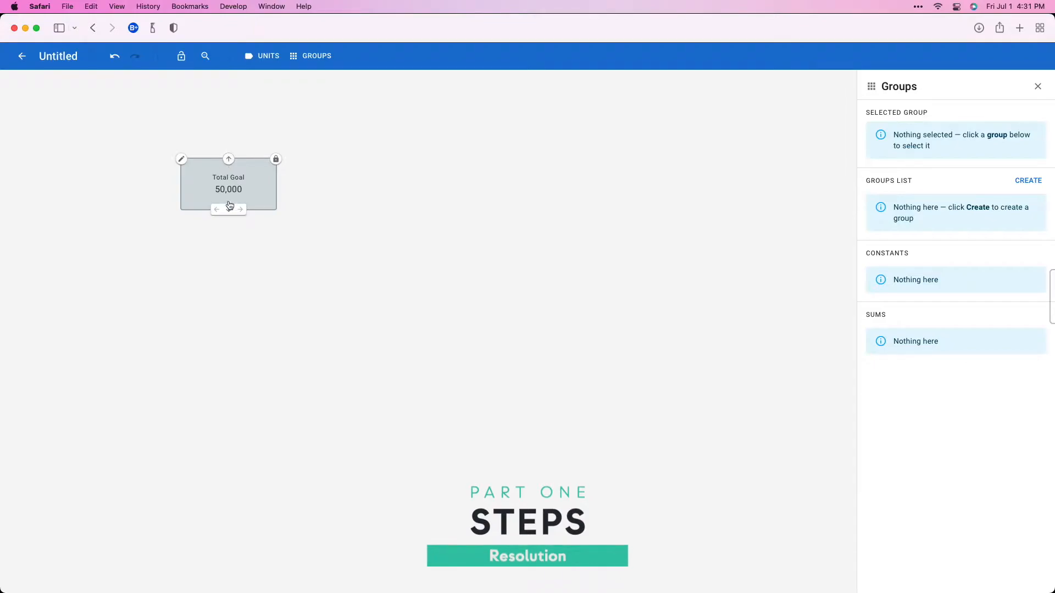
Step: Add a child step labelled "Backers" below the Total Goal step
left_click(229, 209)
left_click(184, 237)
type("Backers")
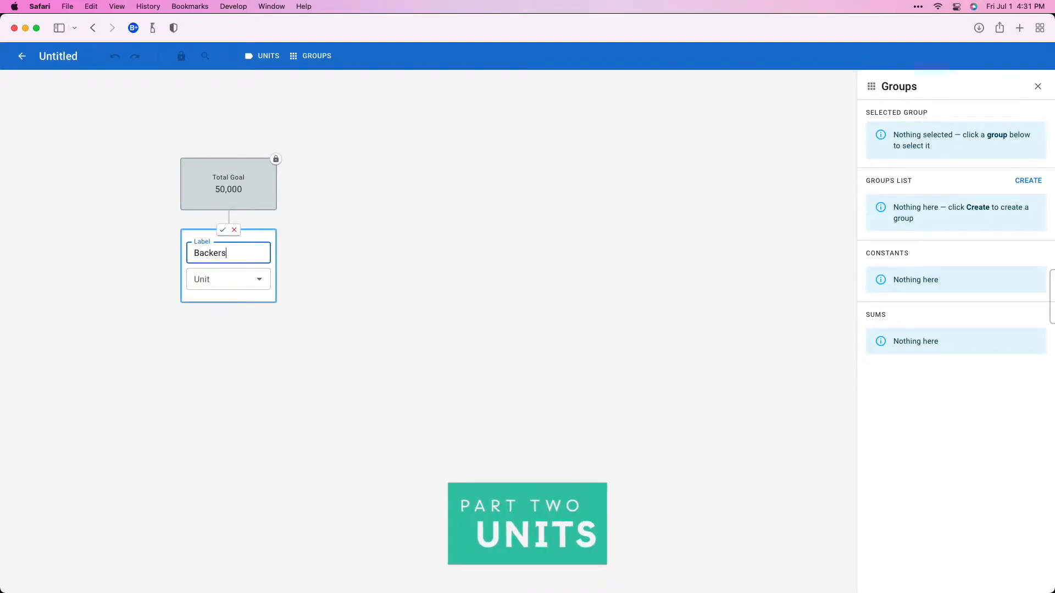
left_click(224, 233)
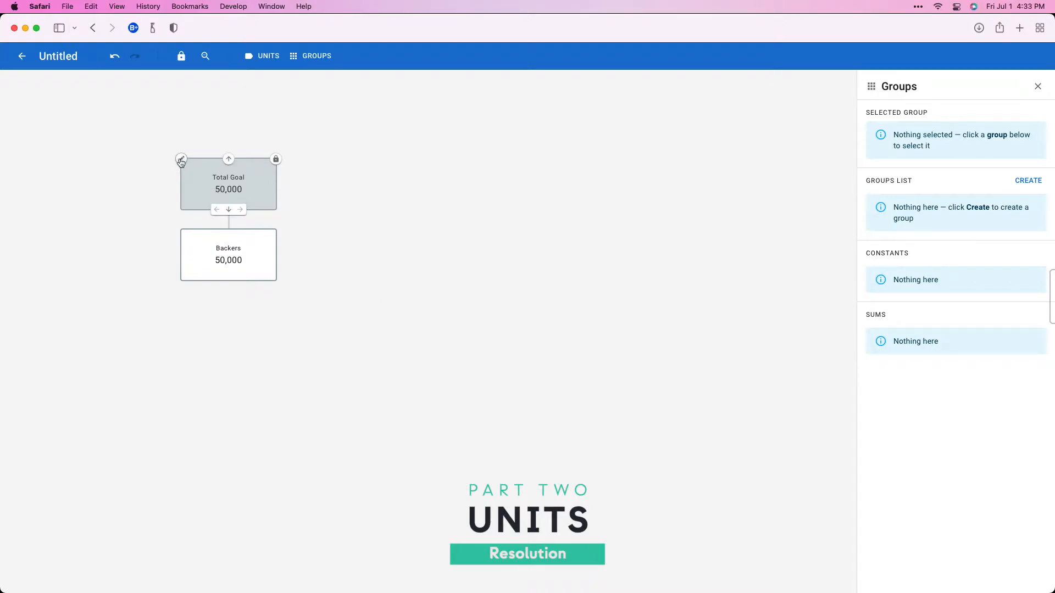
Step: Set the unit of the Total Goal step to USD
left_click(181, 162)
left_click(205, 206)
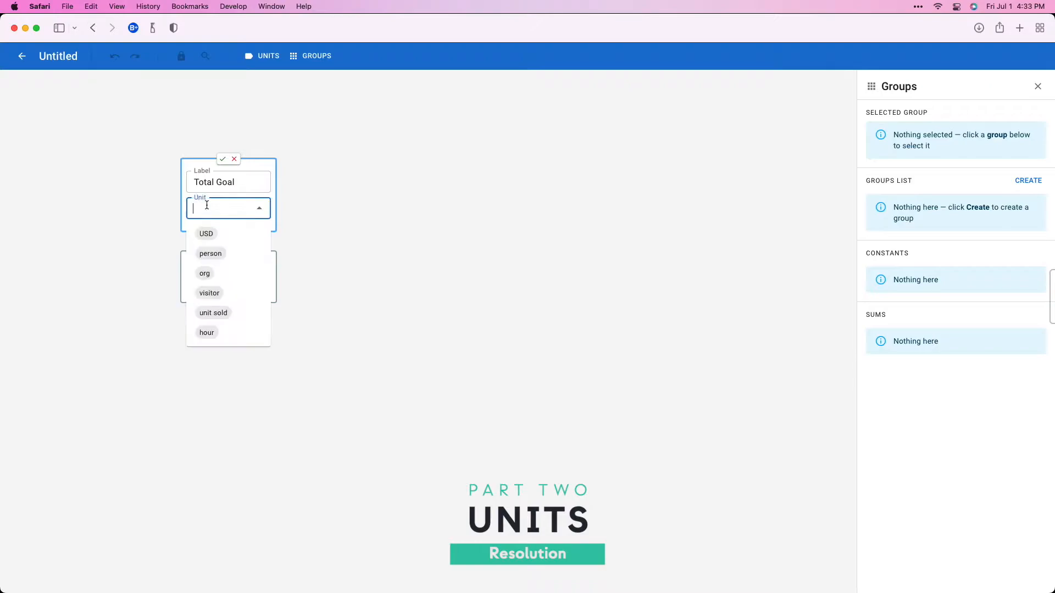
left_click(207, 233)
left_click(222, 158)
Step: Create a custom unit with singular "Backer" and plural "Backers" and assign it to the Backers step
left_click(185, 251)
left_click(222, 296)
type("Backers")
left_click(214, 321)
key("Tab")
key("Tab")
type("Backer")
key("Tab")
type("Backers")
left_click(459, 409)
left_click(449, 455)
left_click(667, 484)
left_click(259, 299)
left_click(210, 440)
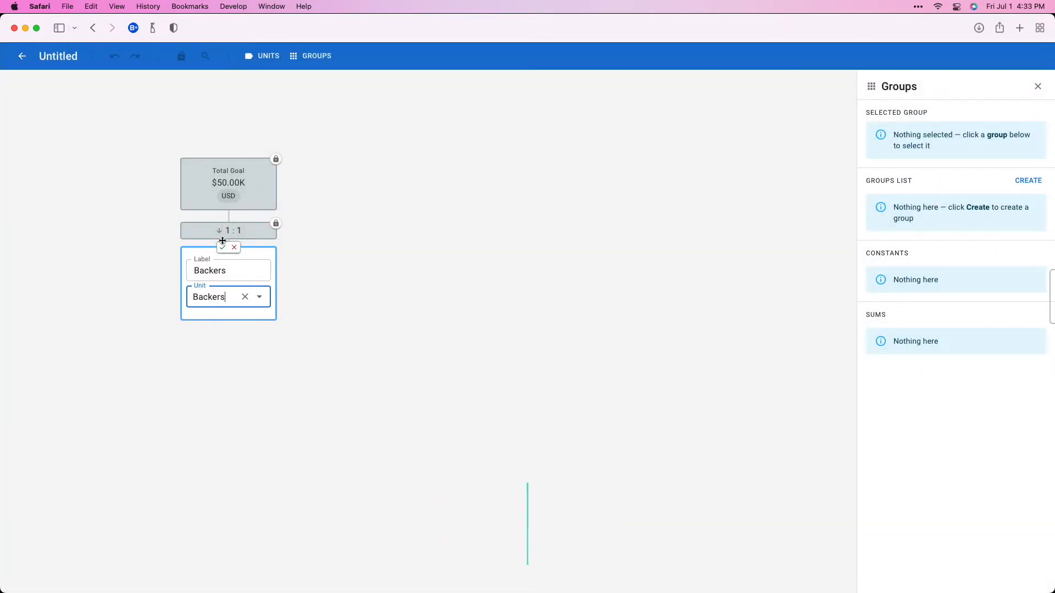
left_click(224, 248)
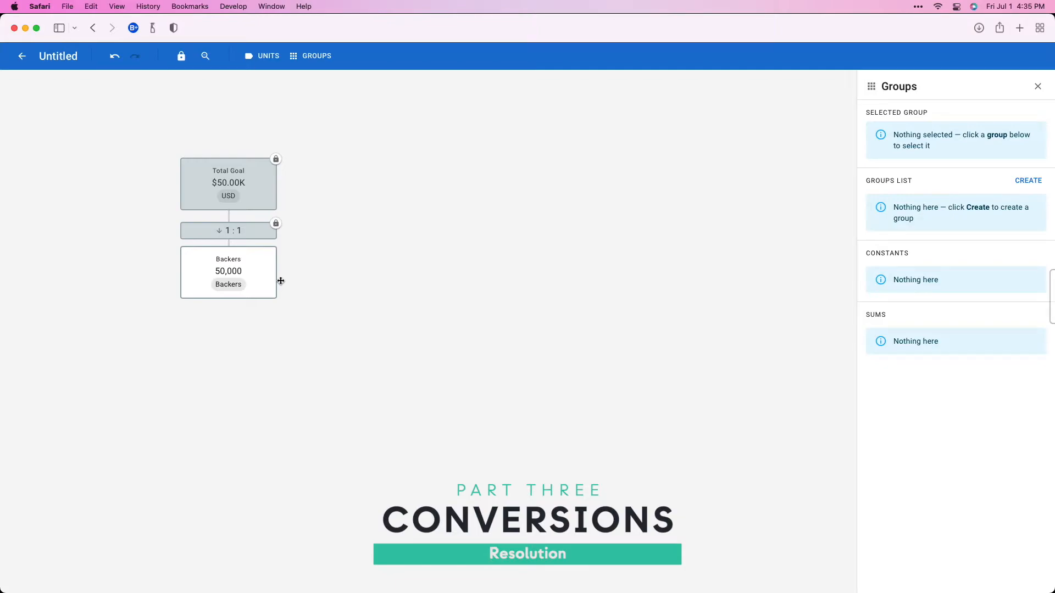
Step: Set the conversion between Total Goal and Backers to the upward direction, multiplier type and a value of 50
left_click(259, 234)
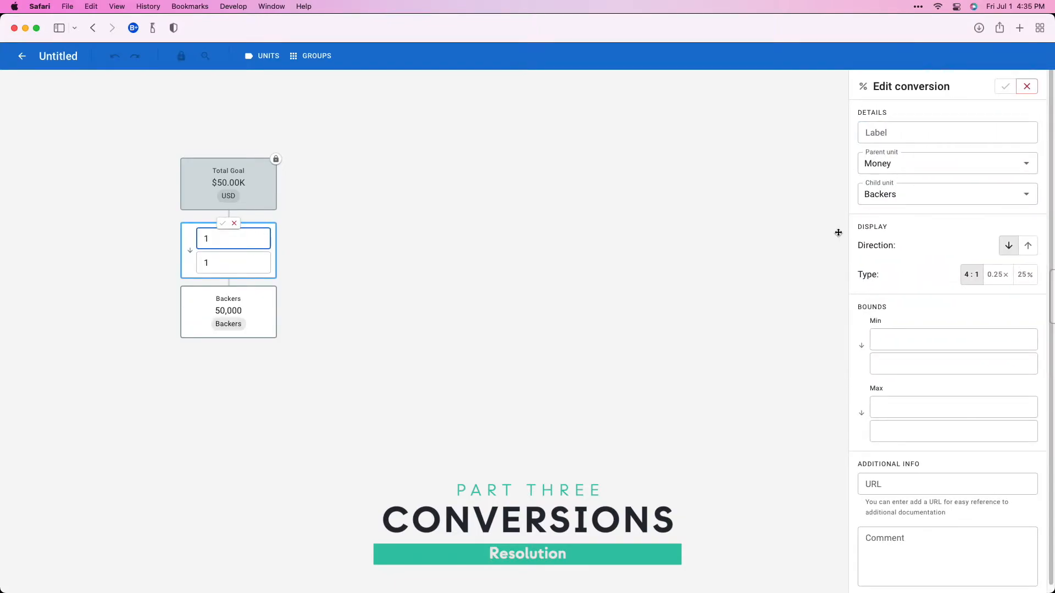
left_click(1027, 244)
left_click(1002, 279)
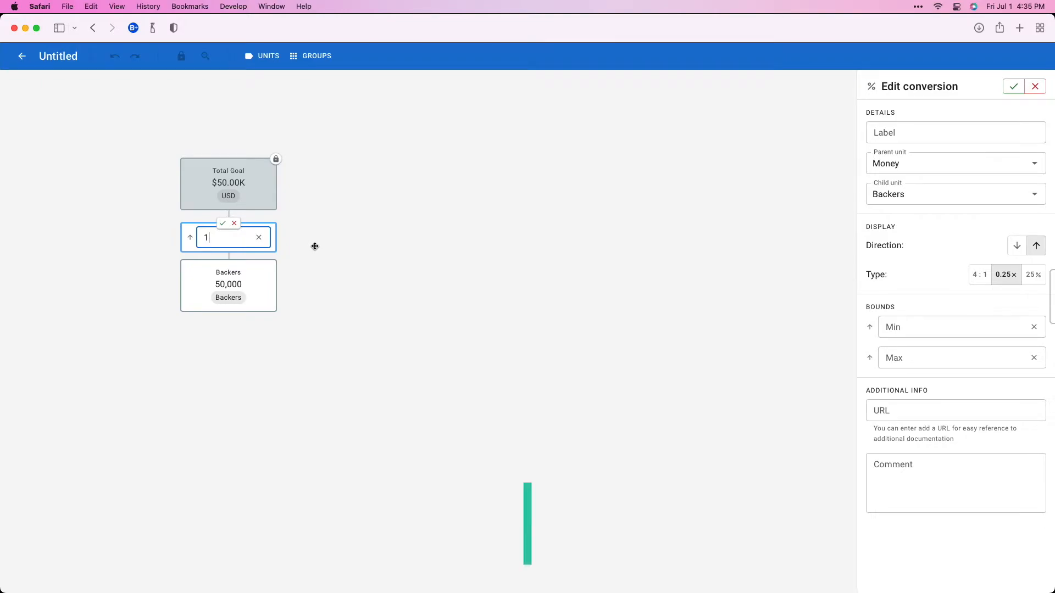
key("BackSpace")
type("50")
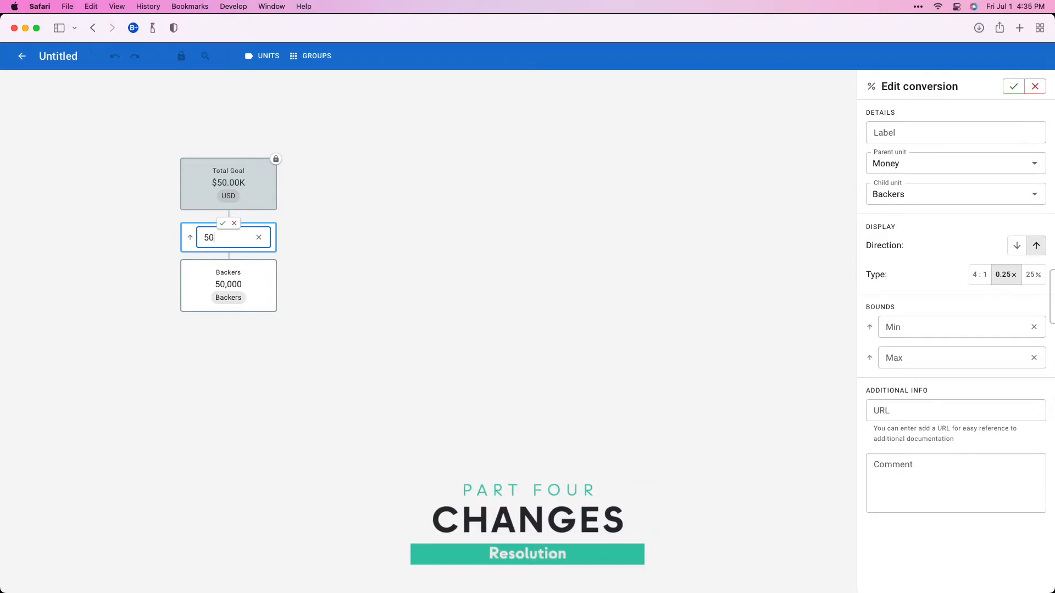
Step: Unlock the Total Goal step and save the edited conversion
left_click(278, 162)
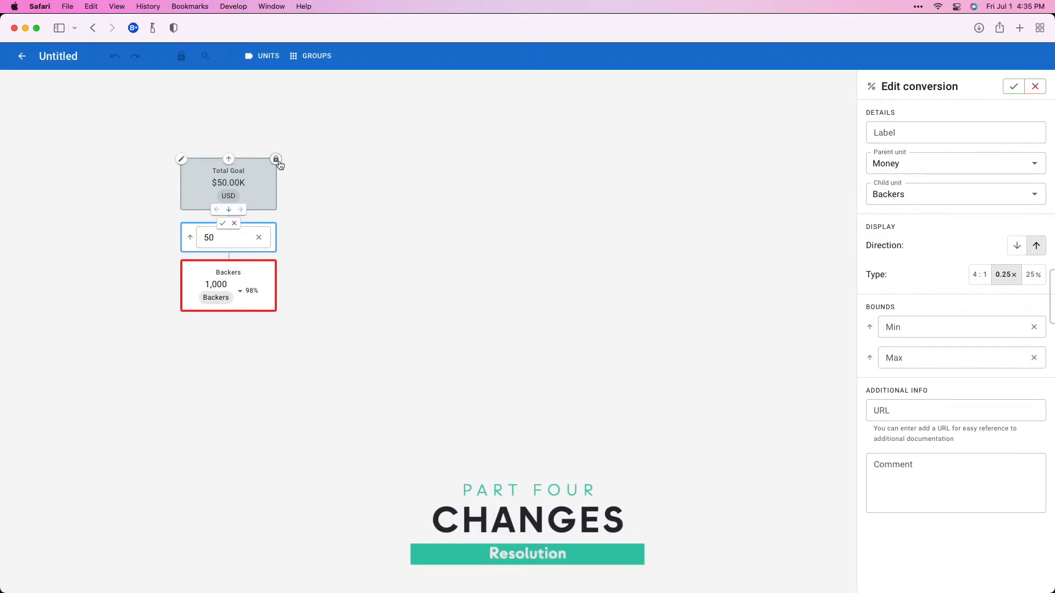
left_click(277, 160)
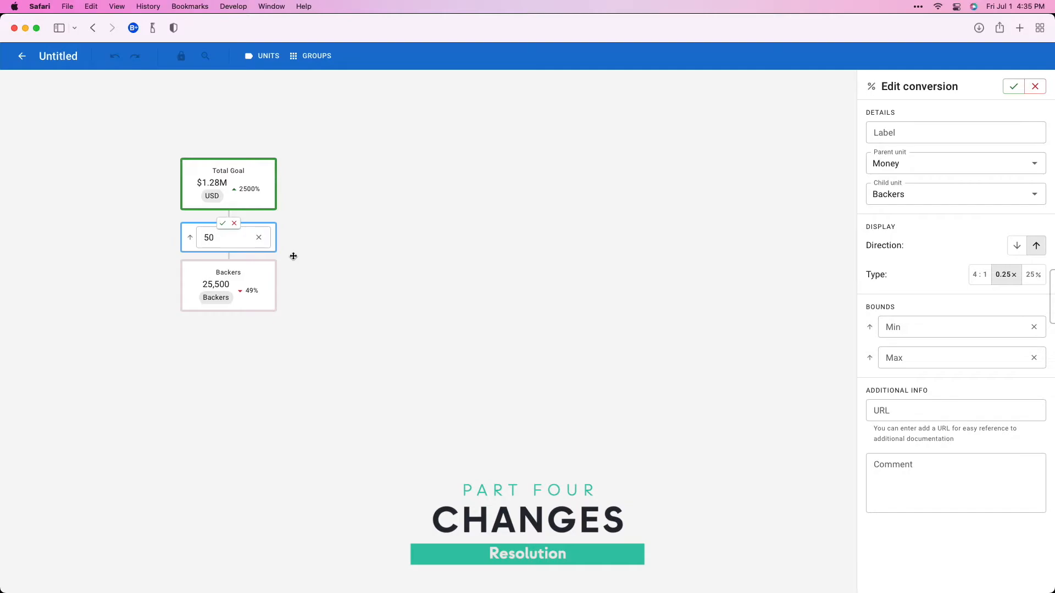
left_click(223, 224)
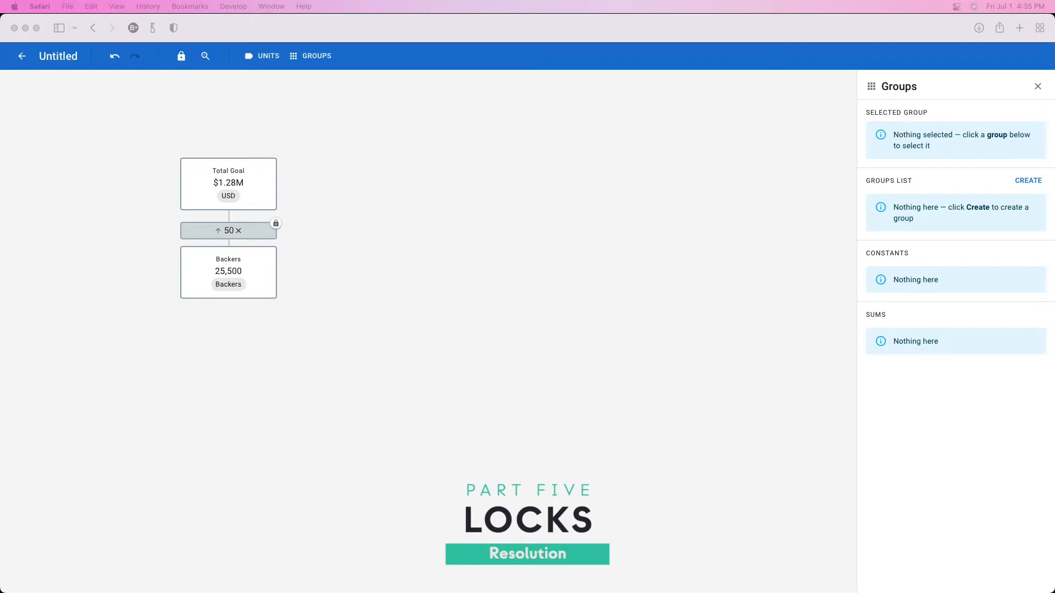
Step: Set the Total Goal value to 50000, try unlocking and relocking the conversion below it, and save the step
left_click(372, 302)
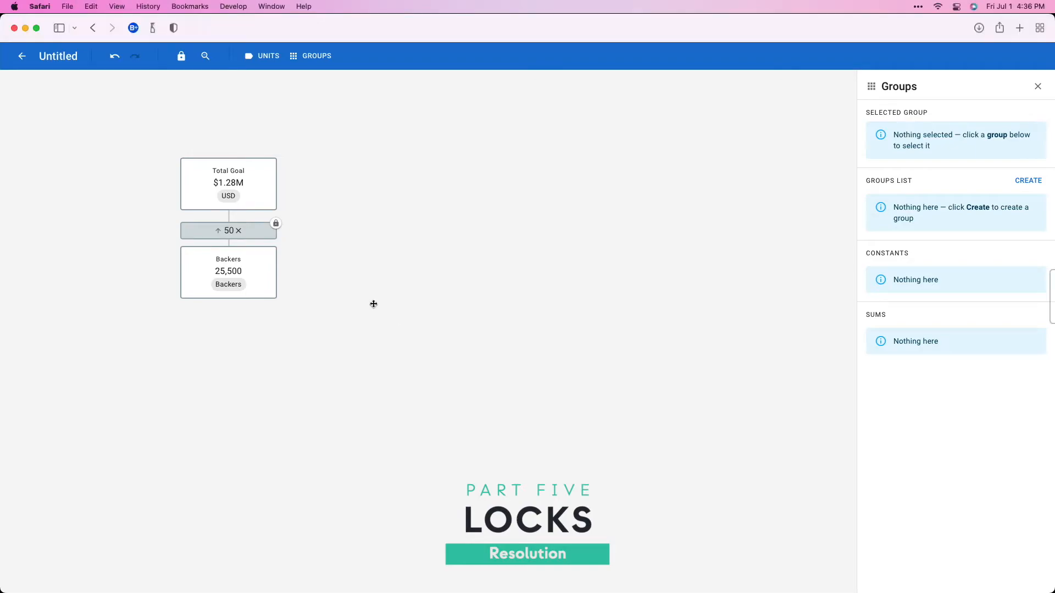
left_click(236, 184)
type("50000")
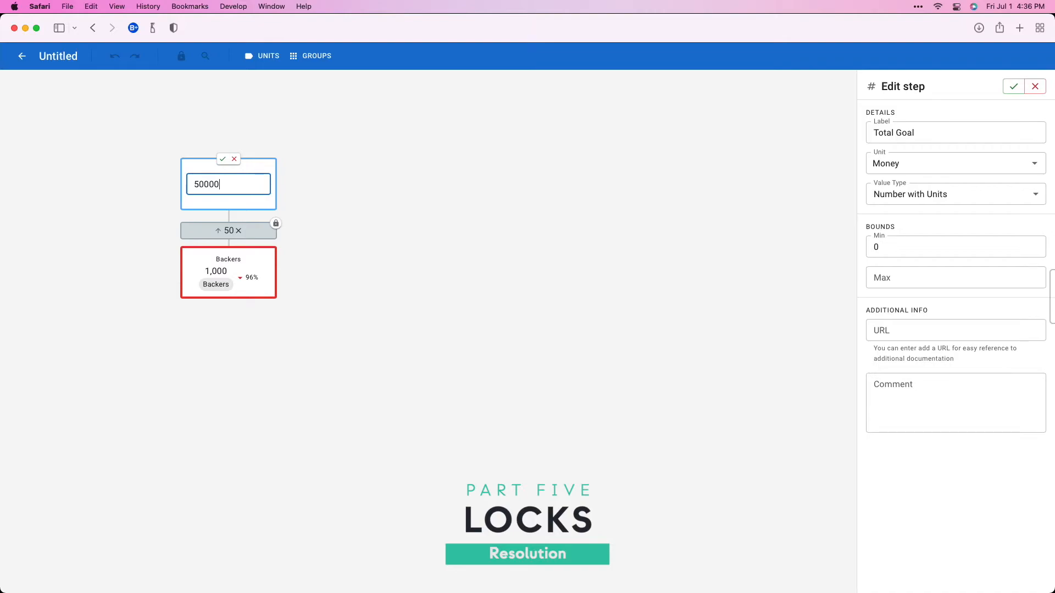
left_click(277, 225)
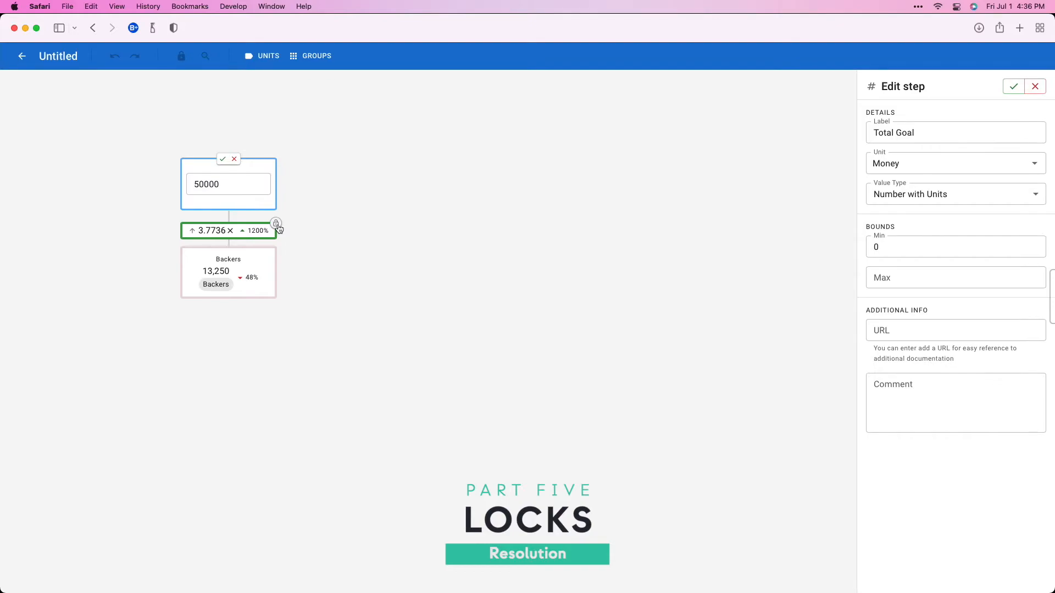
left_click(278, 225)
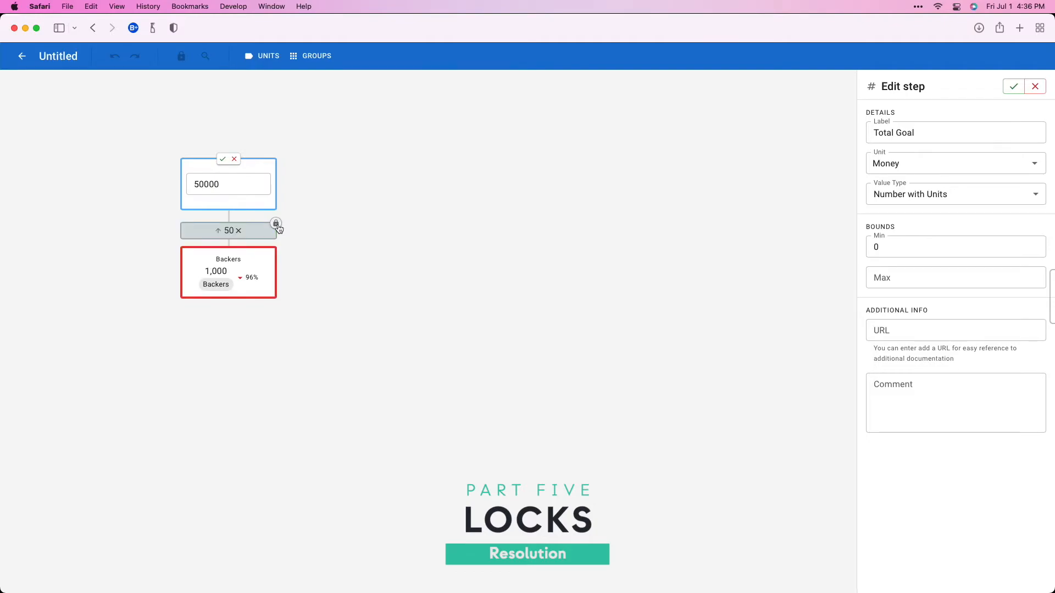
left_click(222, 160)
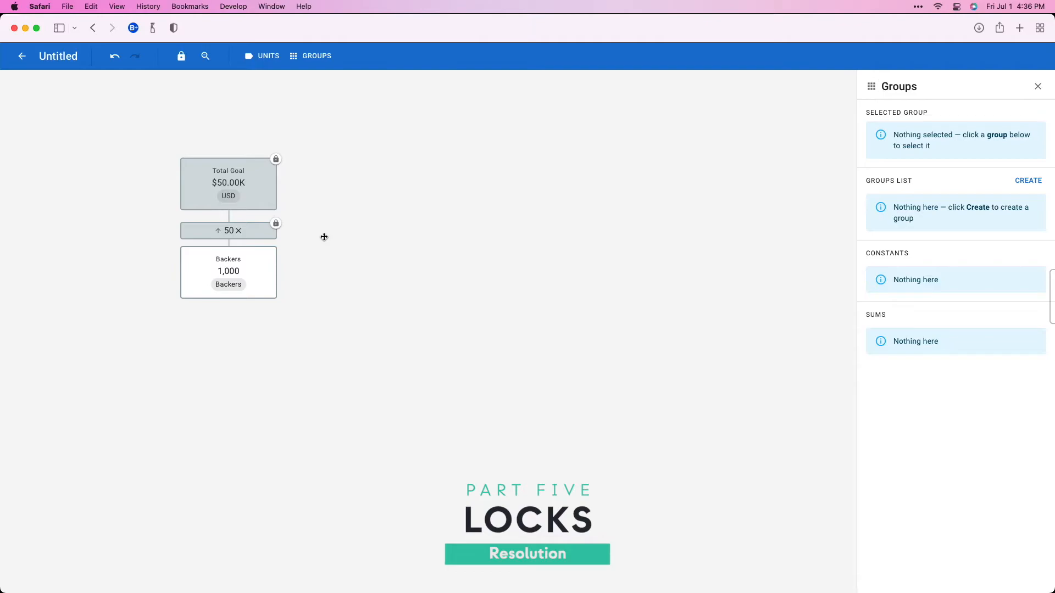
Step: Label the conversion between Total Goal and Backers "Tier 1 Price"
left_click(251, 230)
left_click(885, 131)
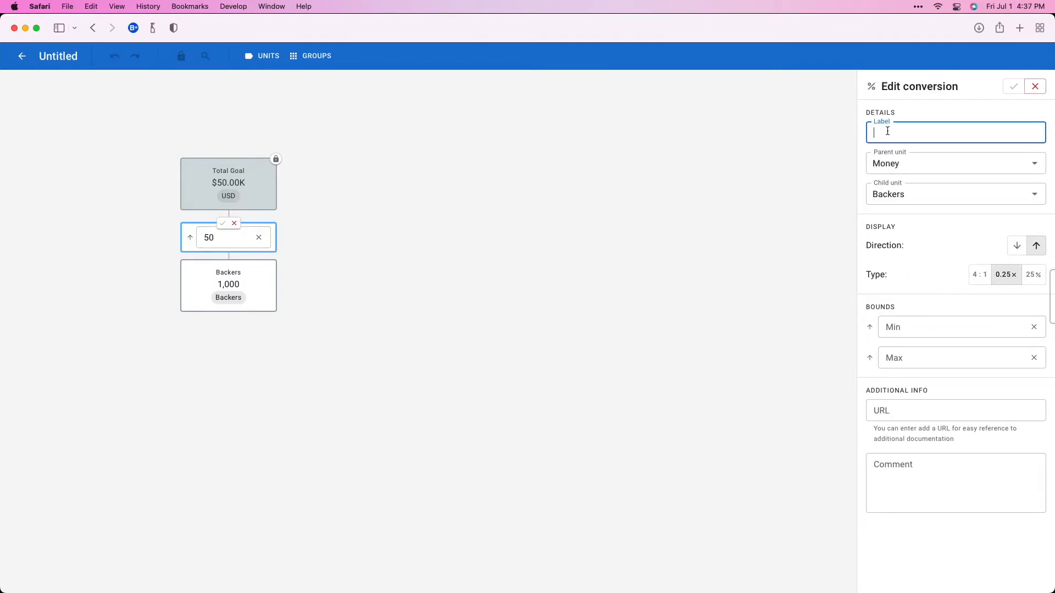
type("Tier 1 Price")
key("super+a")
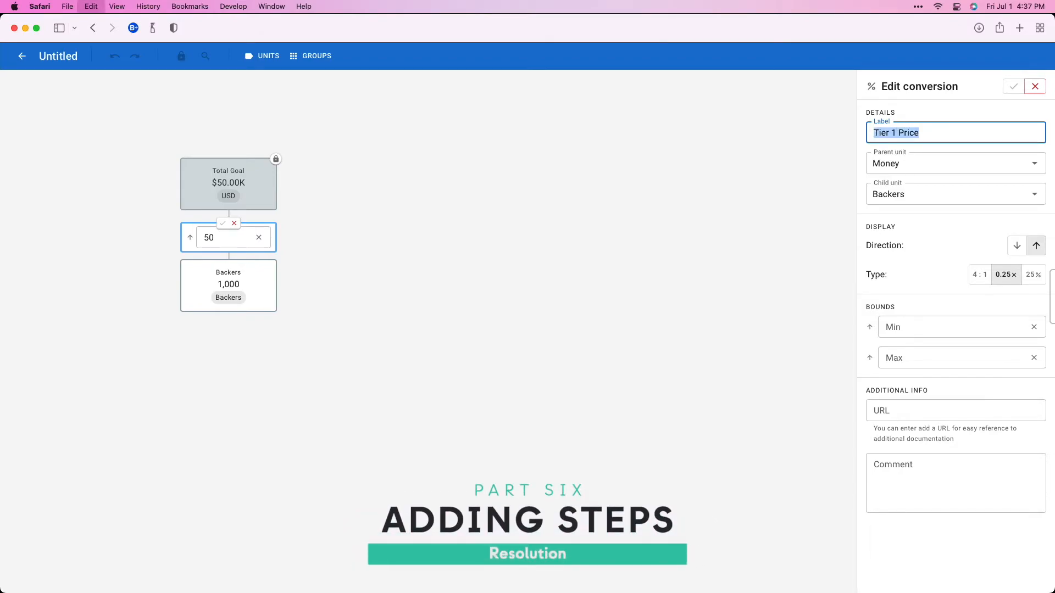
left_click(1014, 87)
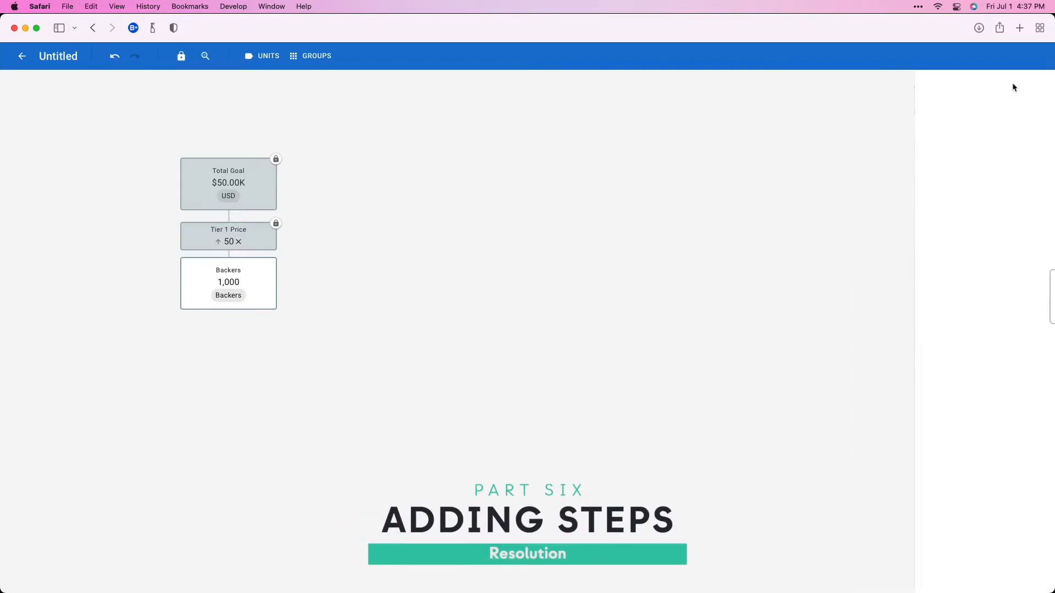
Step: Rename the Backers step to "T1 Backers"
left_click(215, 271)
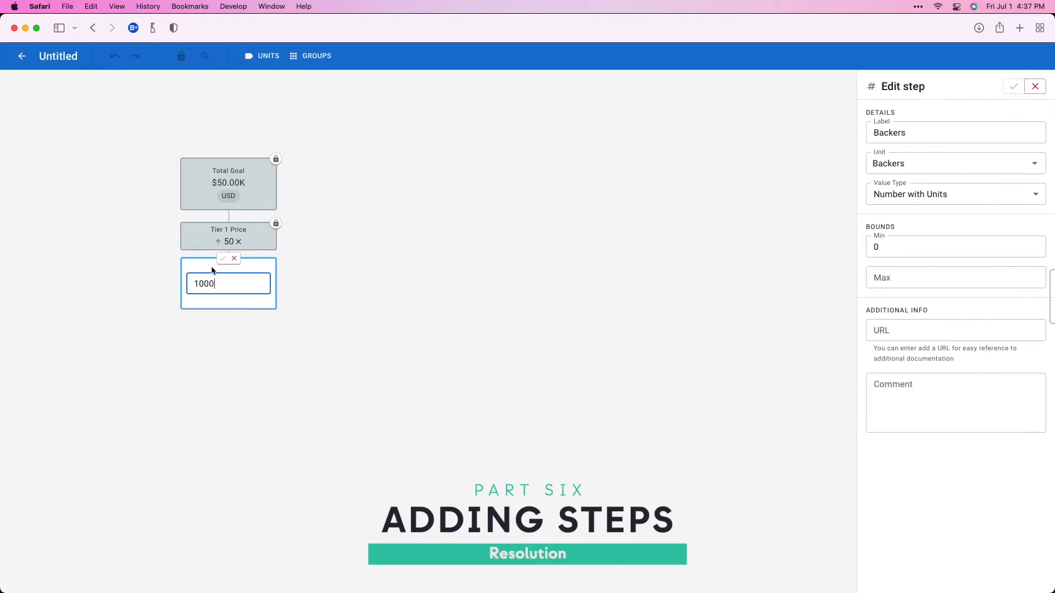
left_click(234, 258)
left_click(182, 259)
left_click(202, 277)
key("Left")
type("T1")
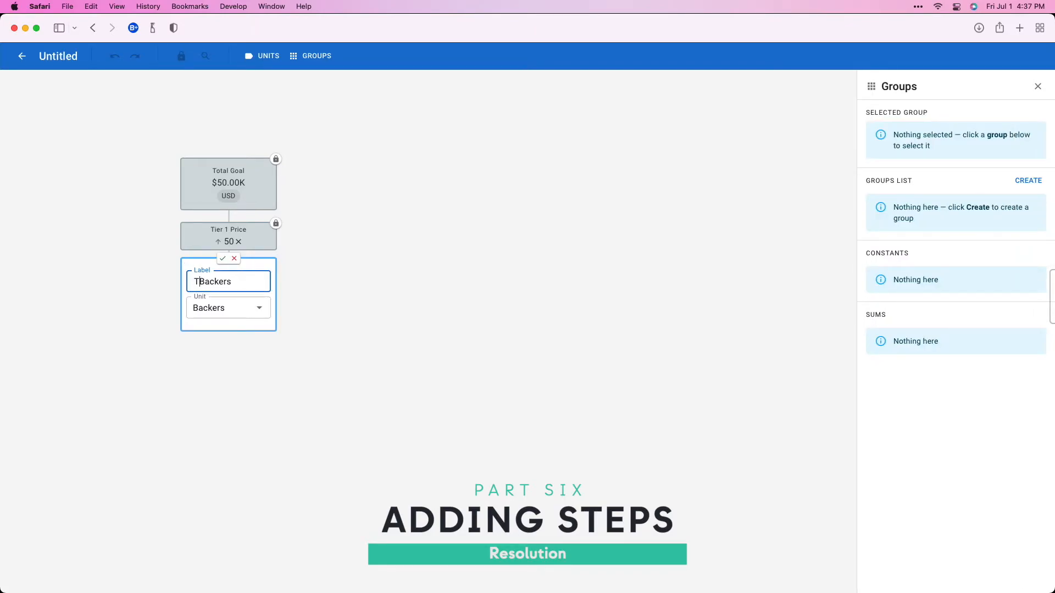
left_click(223, 258)
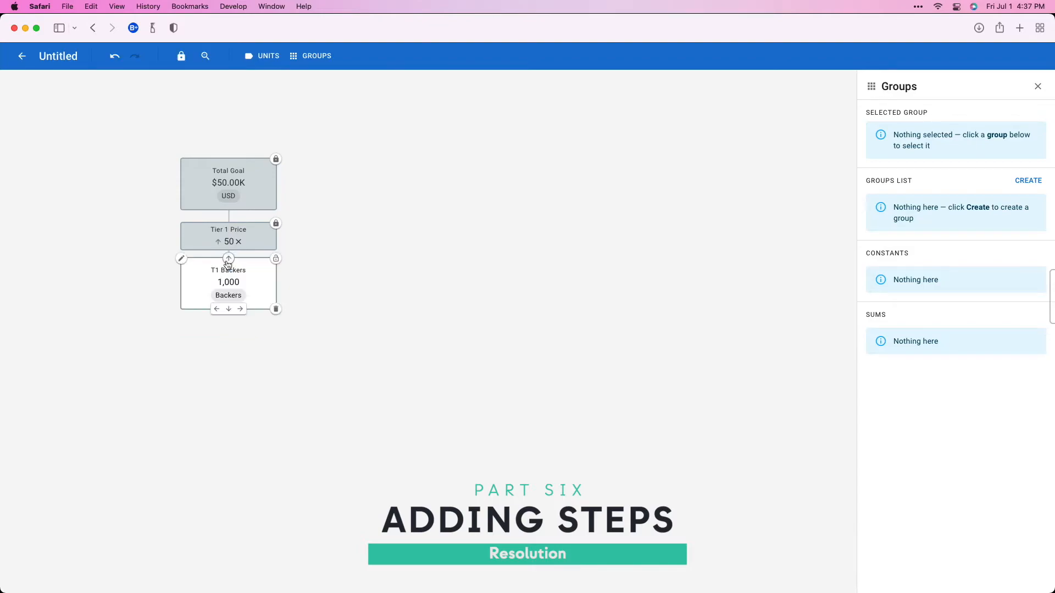
Step: Add a sibling step to the right of T1 Backers labelled "T2 Backers" with the unit Backer
left_click(240, 311)
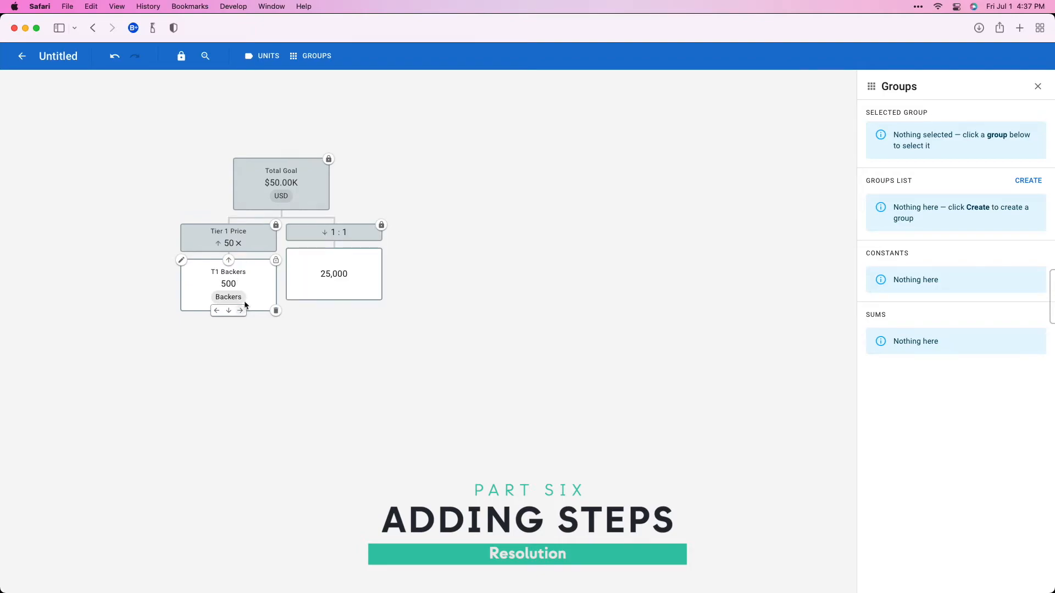
left_click(287, 250)
left_click(339, 269)
type("T2 Backers")
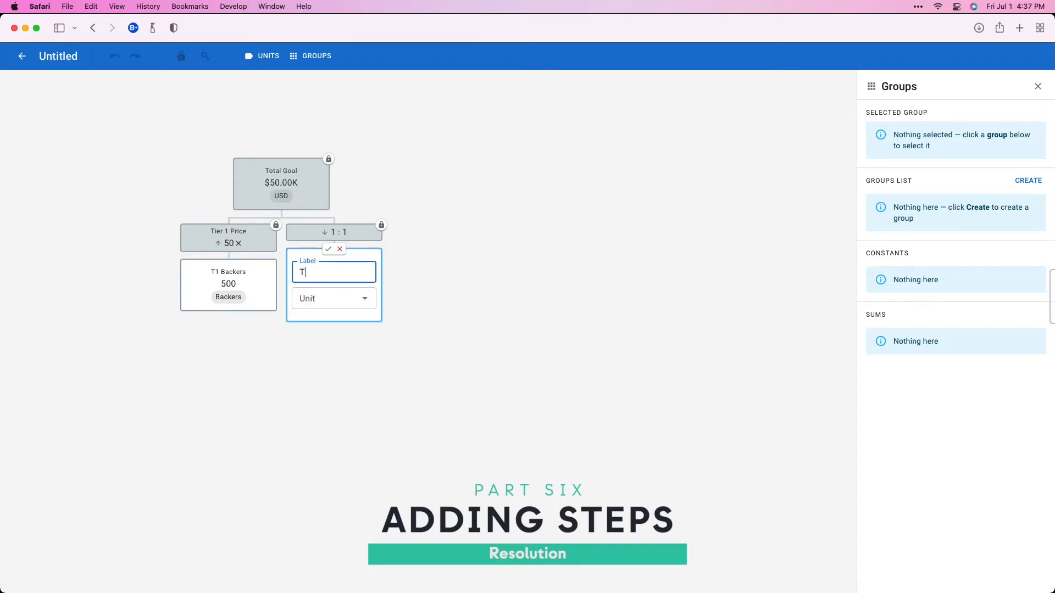
left_click(355, 296)
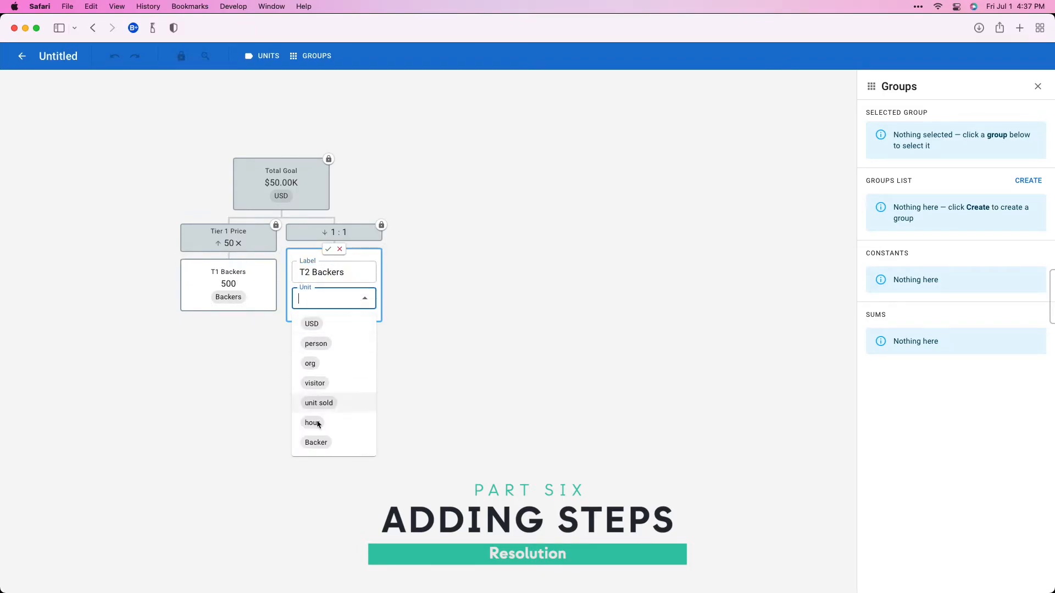
left_click(318, 441)
left_click(327, 249)
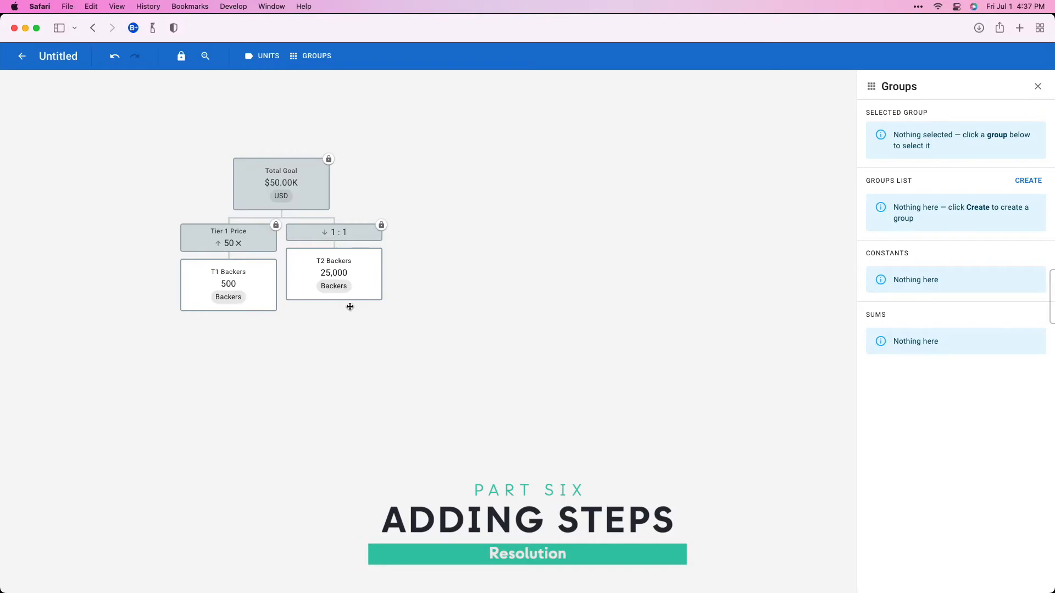
Step: Add a sibling step to the right of T2 Backers labelled "T3 Backers" with the unit Backer
left_click(346, 299)
left_click(393, 250)
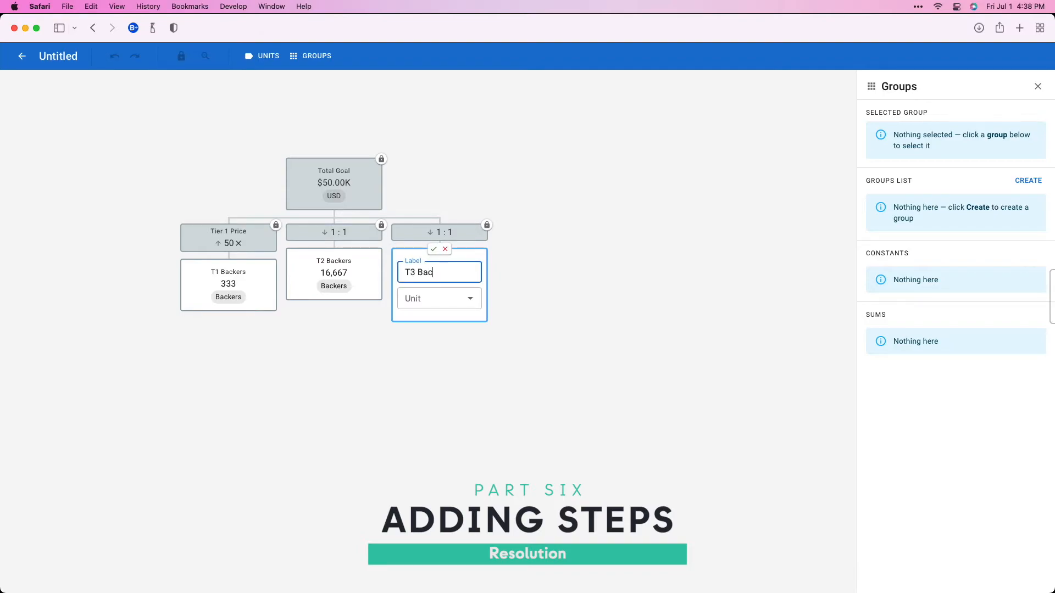
left_click(419, 298)
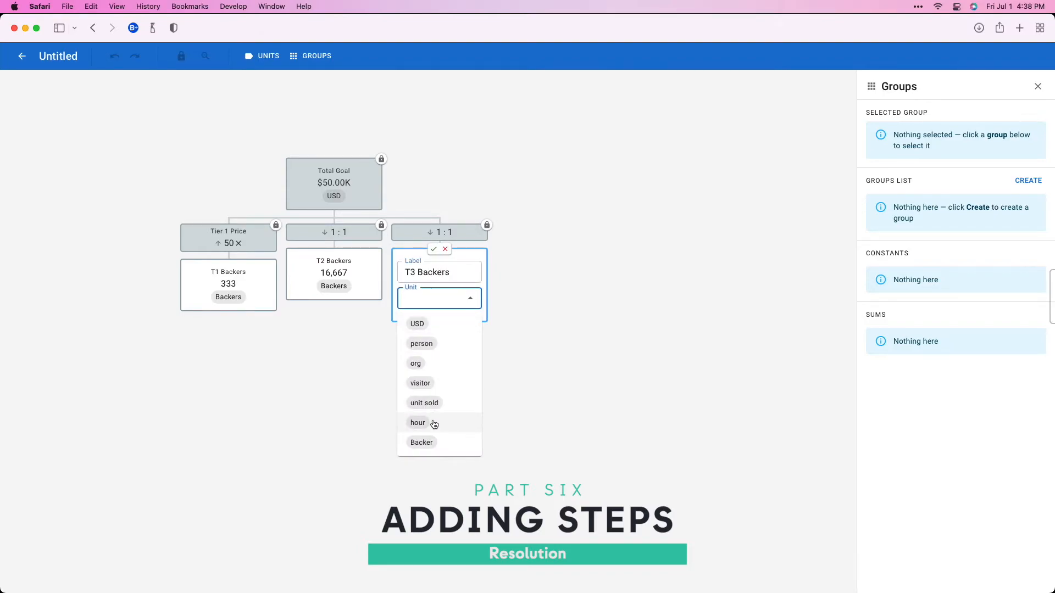
left_click(434, 439)
left_click(434, 249)
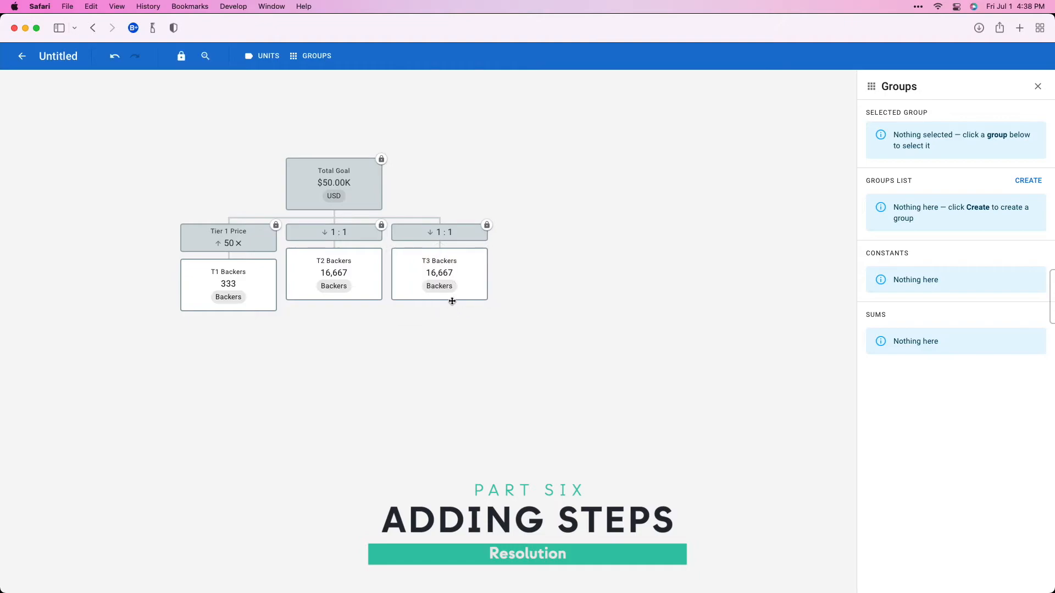
Step: Add a sibling step to the right of T3 Backers labelled "T4 Backers" with the unit Backer
left_click(452, 300)
left_click(498, 250)
left_click(540, 299)
left_click(539, 440)
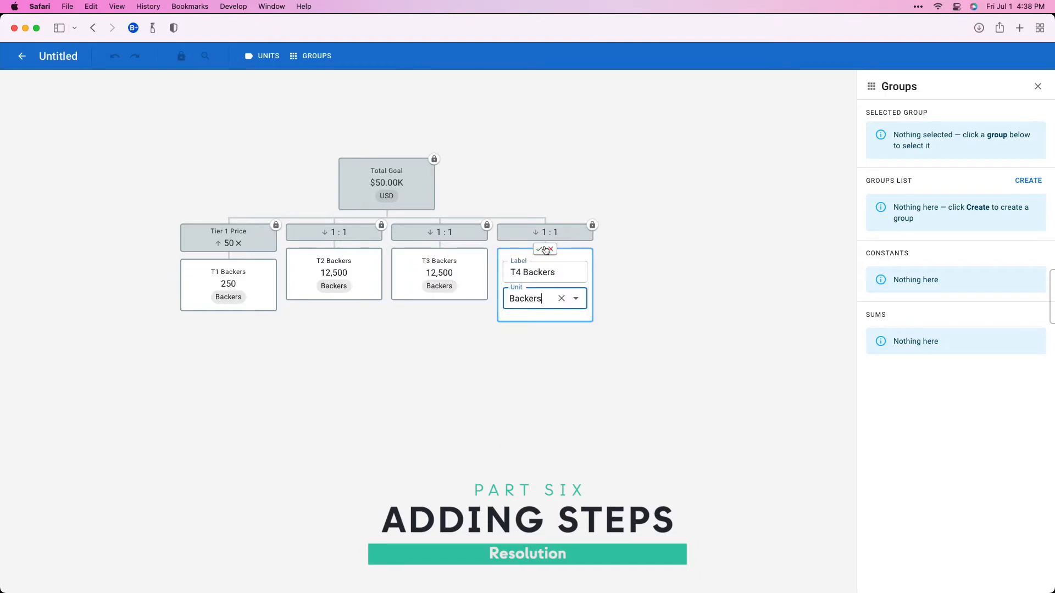